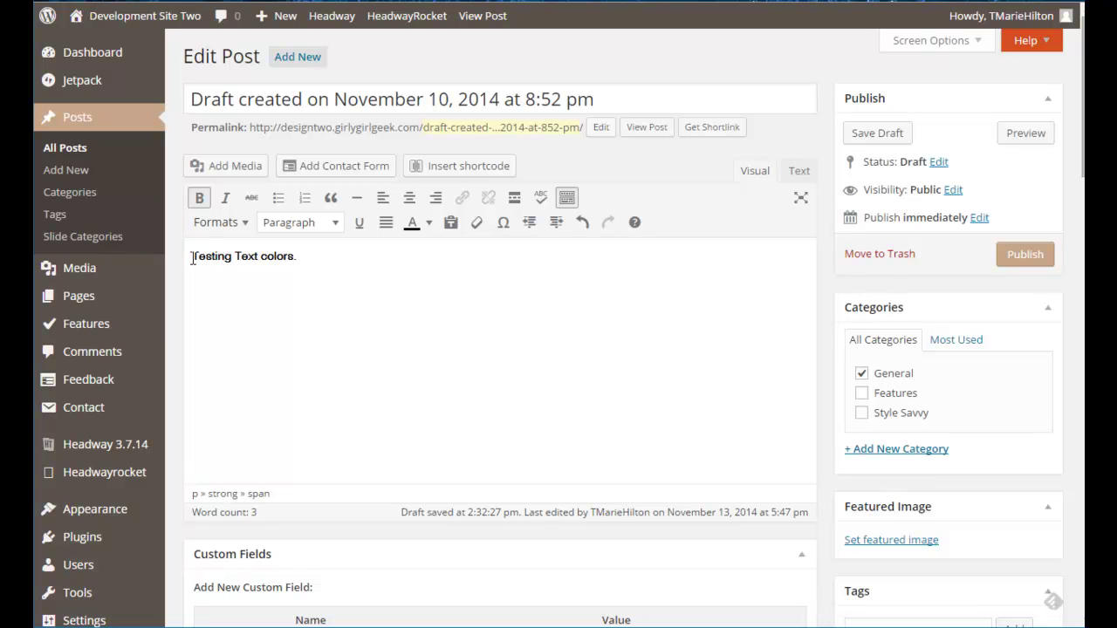
Step: Select the words 'Testing Text' and open the Text color palette
{"action": "left_click_drag", "start_coordinate": [193, 256], "coordinate": [261, 259]}
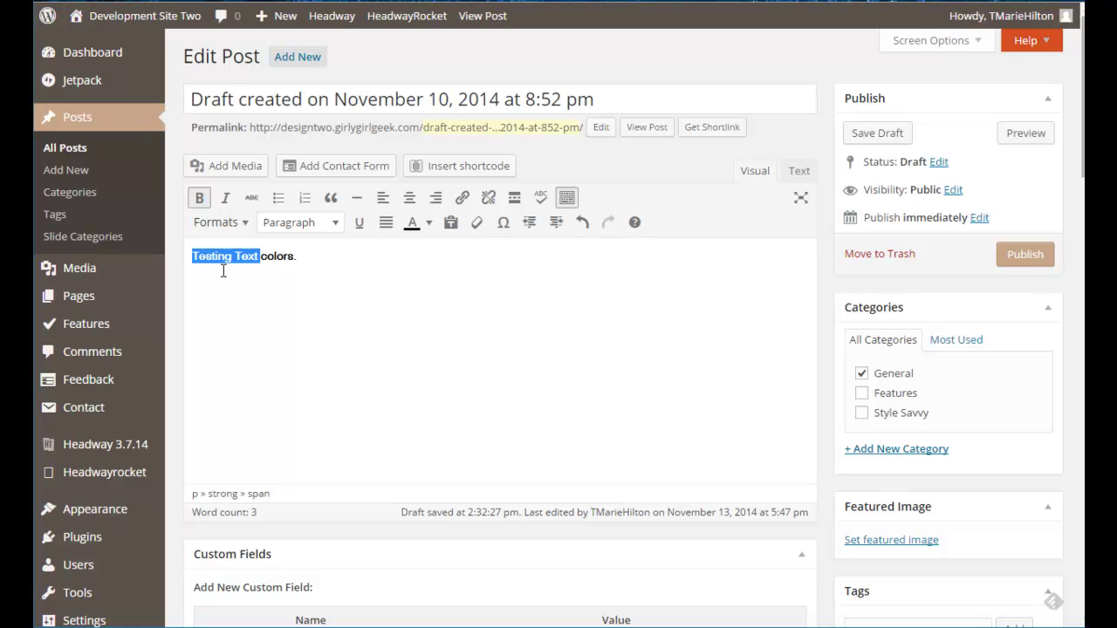
{"action": "left_click", "coordinate": [410, 210]}
{"action": "left_click", "coordinate": [429, 226]}
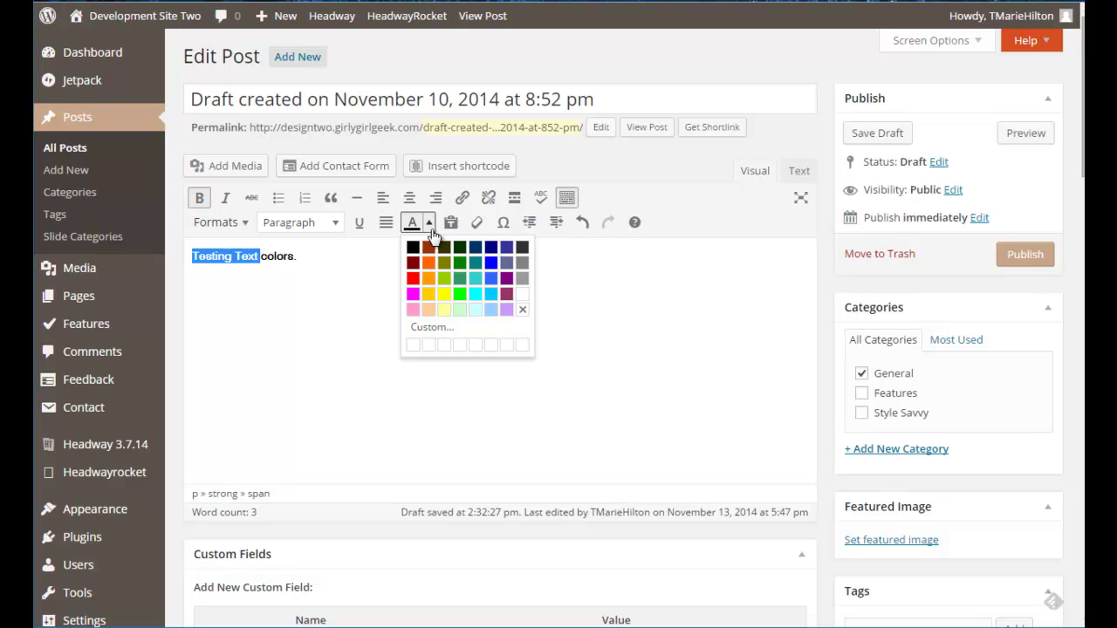
Step: Open the Custom Color dialog, try a muted red (ab6f6f), and select the end of the hex code
{"action": "left_click", "coordinate": [446, 333]}
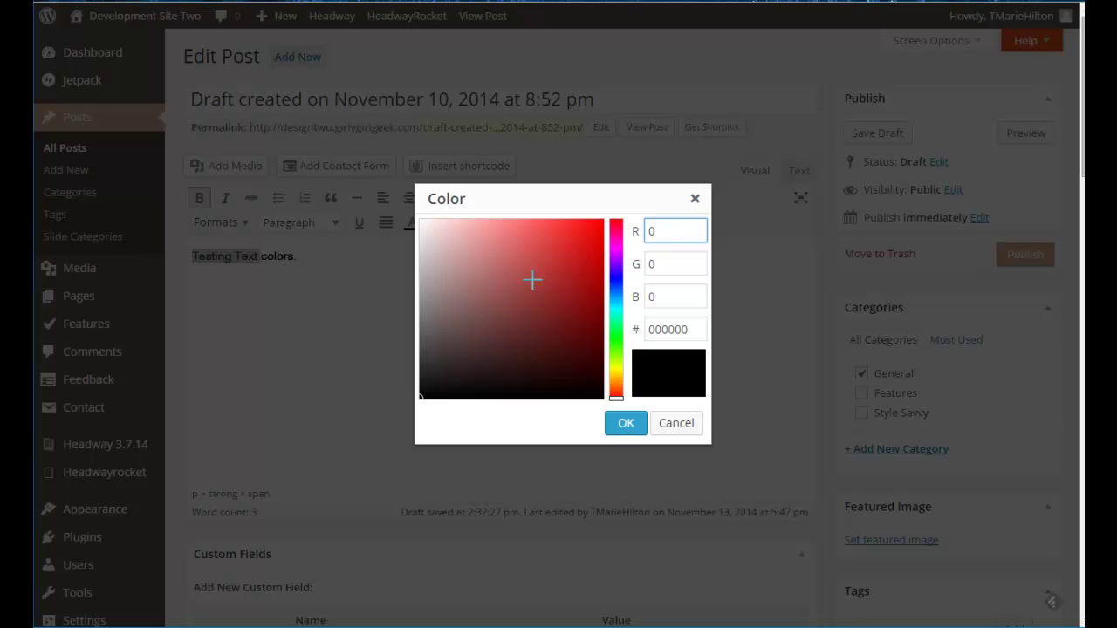
{"action": "left_click_drag", "start_coordinate": [501, 306], "coordinate": [484, 277]}
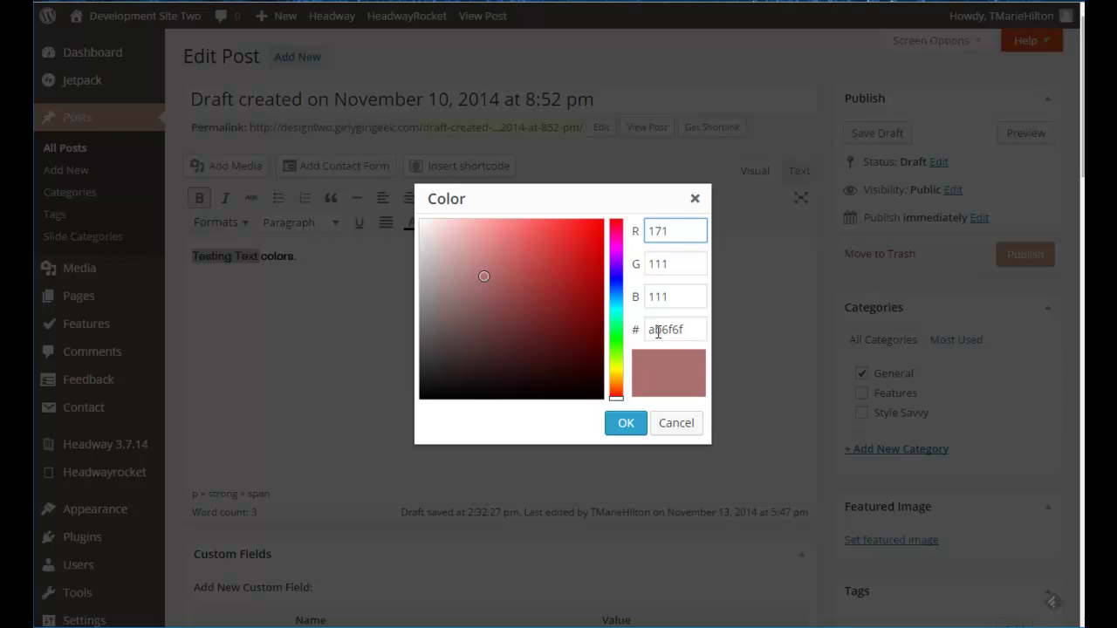
{"action": "left_click_drag", "start_coordinate": [690, 329], "coordinate": [630, 323]}
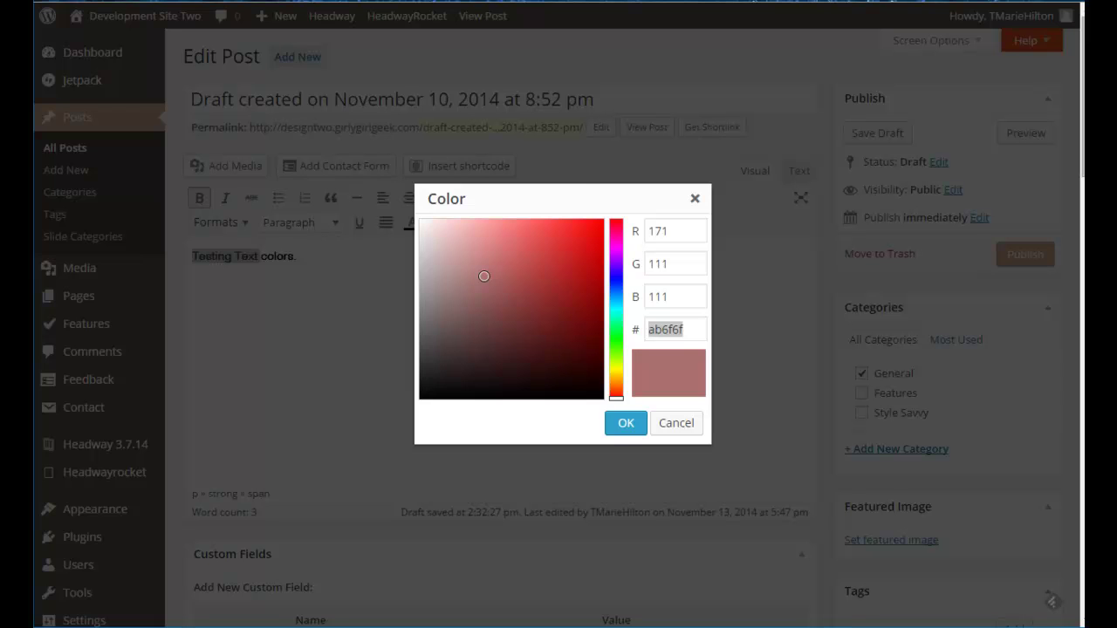
Step: Sample a bright red (#E41414) from the screen with GetColor! XP and select its hex value
{"action": "left_click_drag", "start_coordinate": [356, 136], "coordinate": [271, 114]}
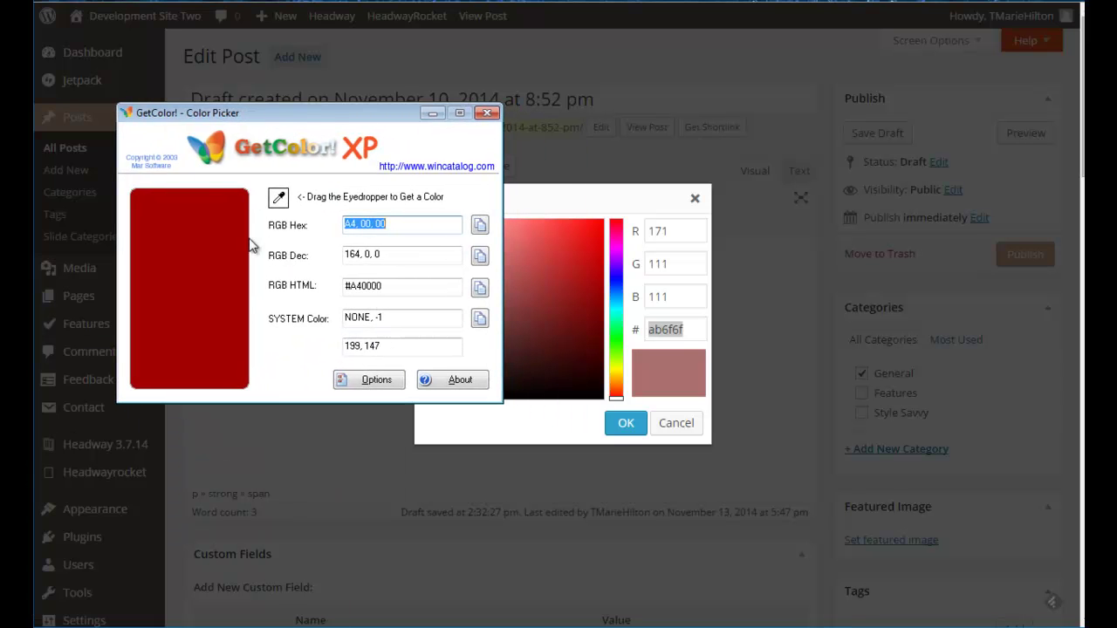
{"action": "left_click_drag", "start_coordinate": [278, 197], "coordinate": [594, 233]}
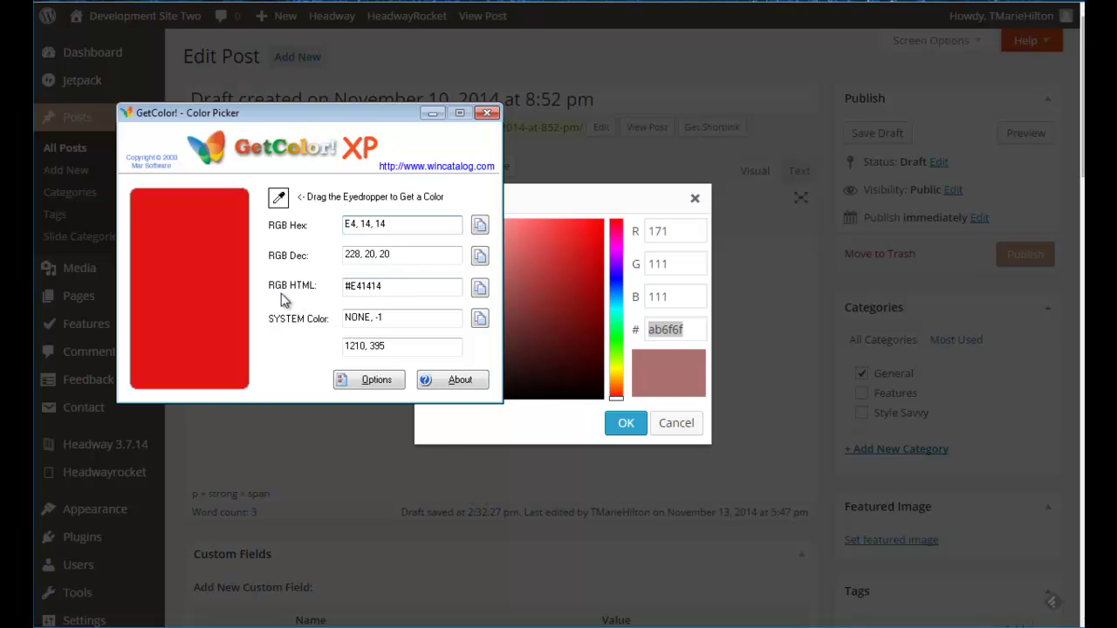
{"action": "left_click_drag", "start_coordinate": [395, 286], "coordinate": [347, 295]}
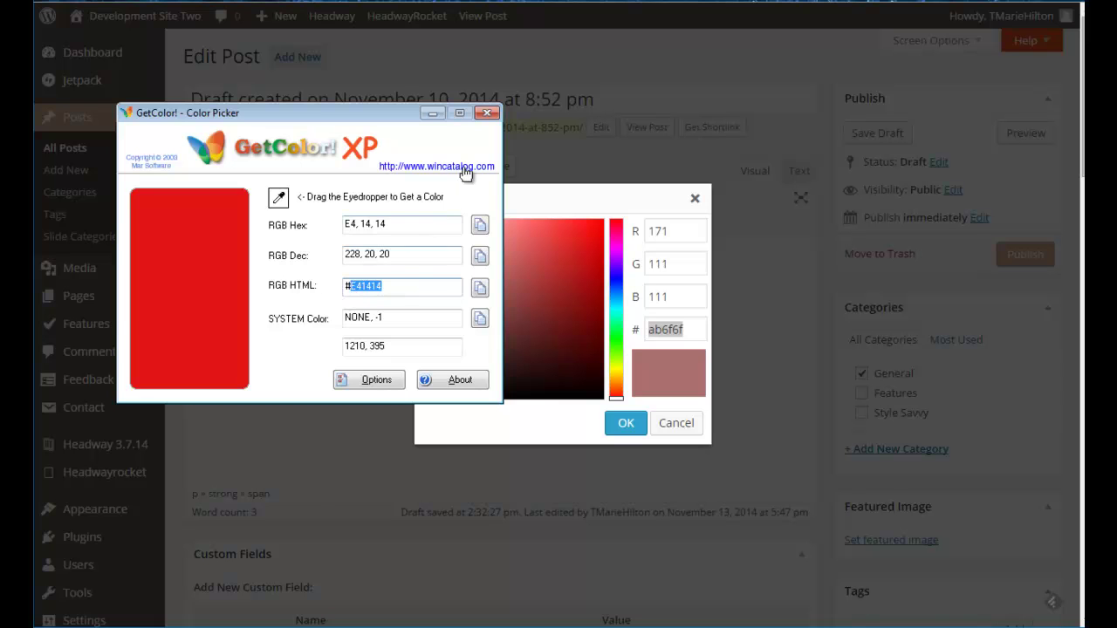
Step: Paste CBAF55 into the Color dialog's hex field and confirm, turning 'Testing Text' gold
{"action": "left_click", "coordinate": [668, 330]}
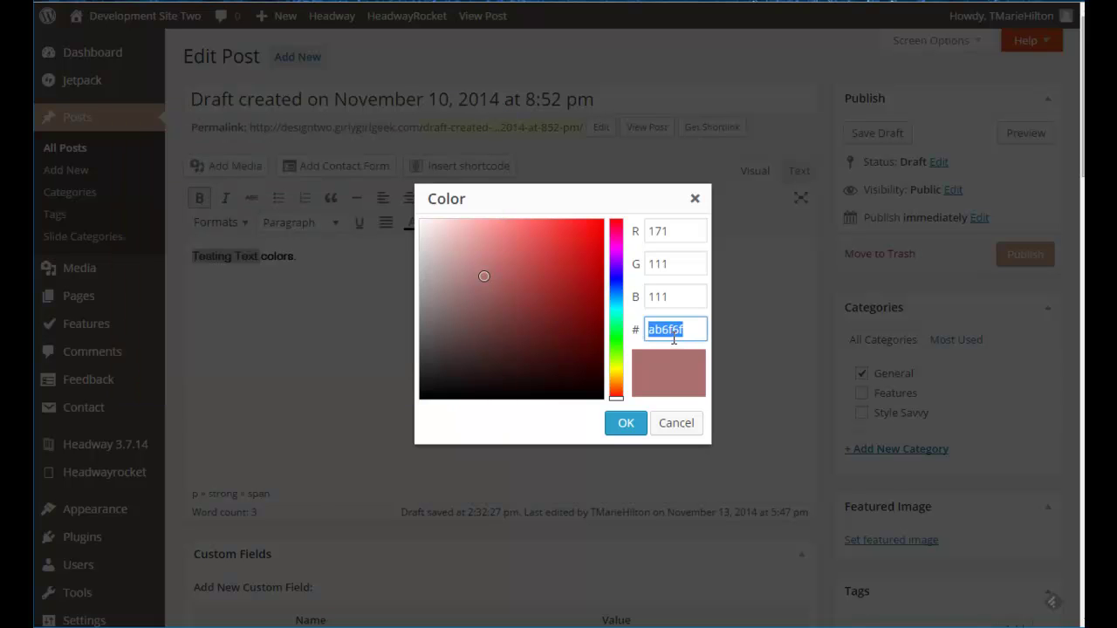
{"action": "right_click", "coordinate": [672, 333]}
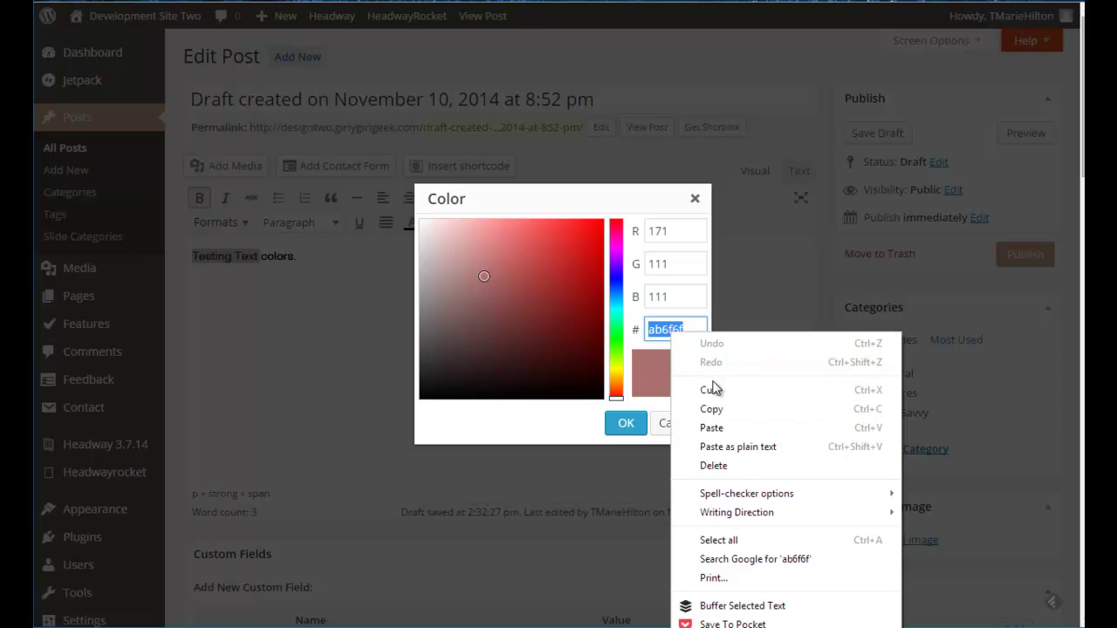
{"action": "left_click", "coordinate": [714, 428]}
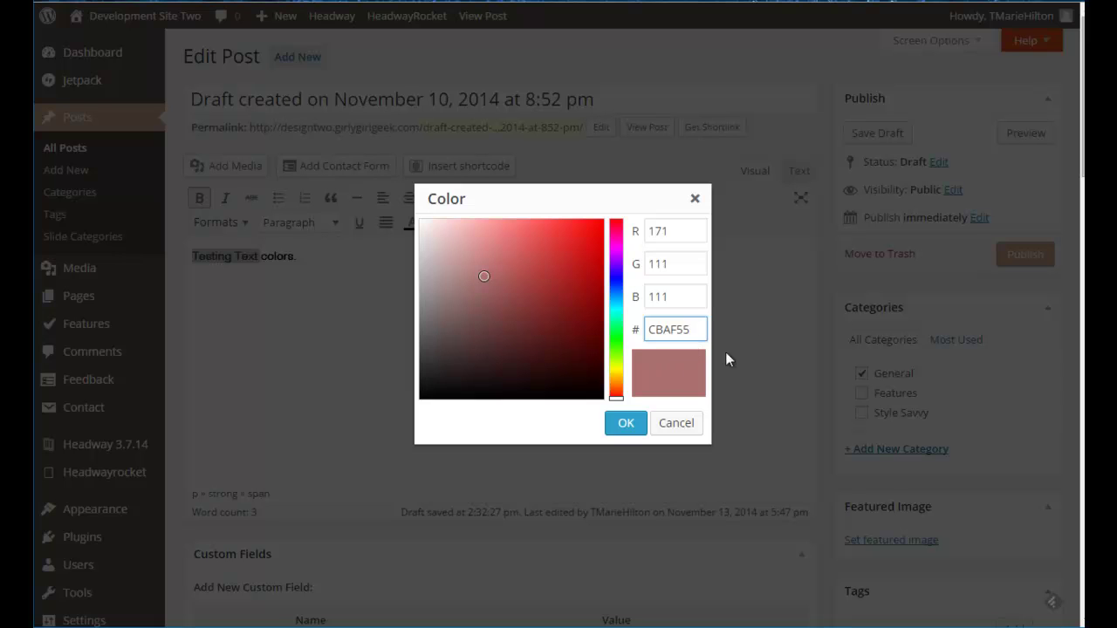
{"action": "left_click", "coordinate": [699, 302]}
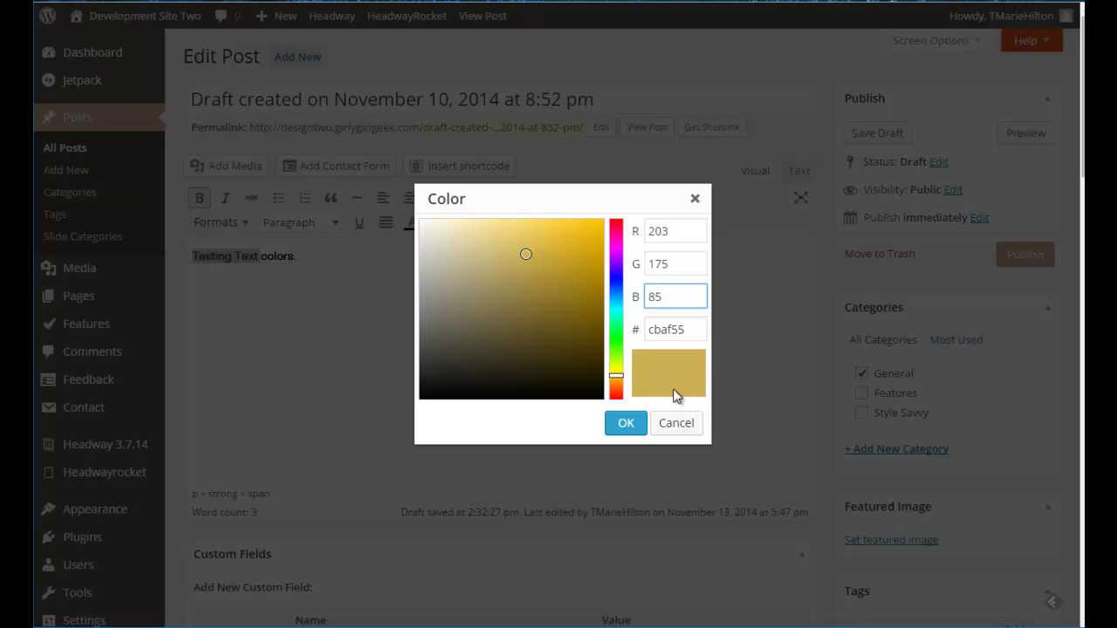
{"action": "left_click", "coordinate": [630, 426]}
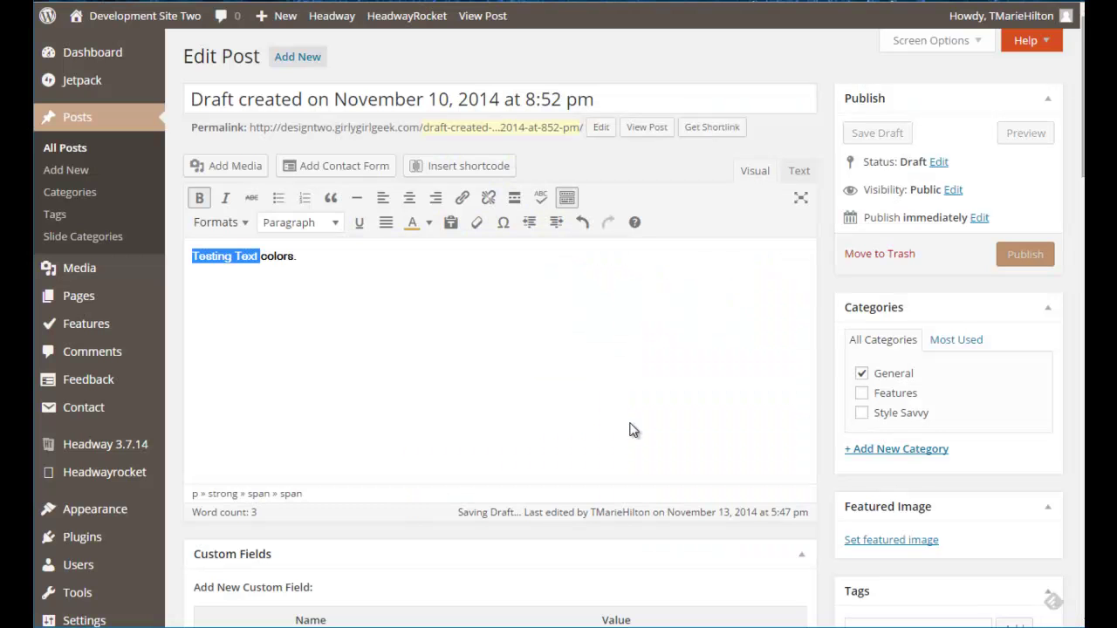
{"action": "left_click", "coordinate": [431, 391]}
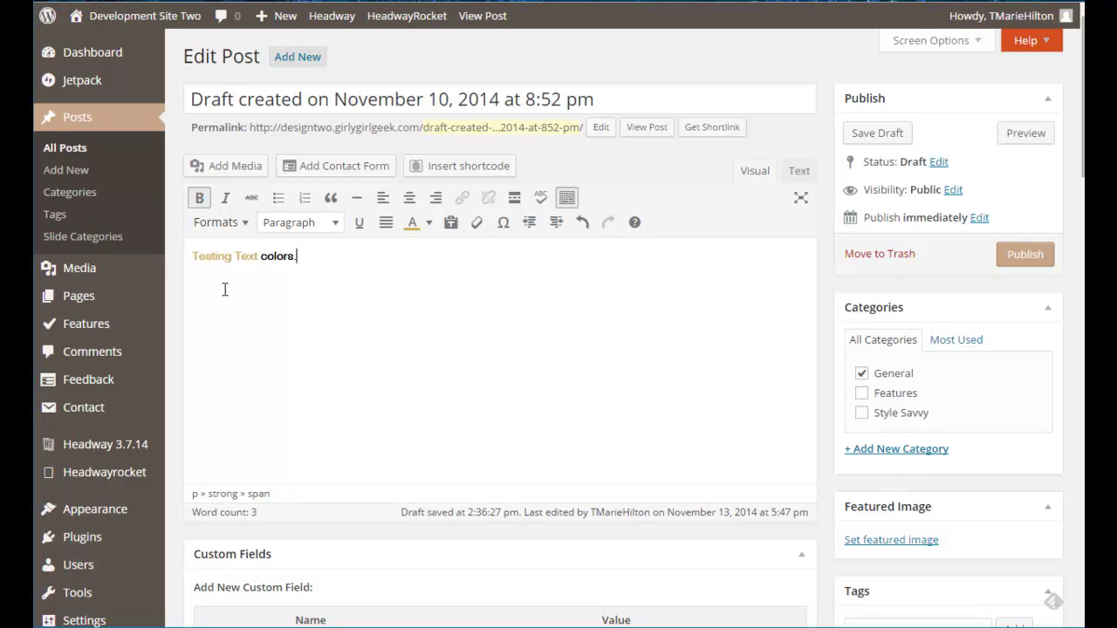
{"action": "left_click", "coordinate": [429, 222]}
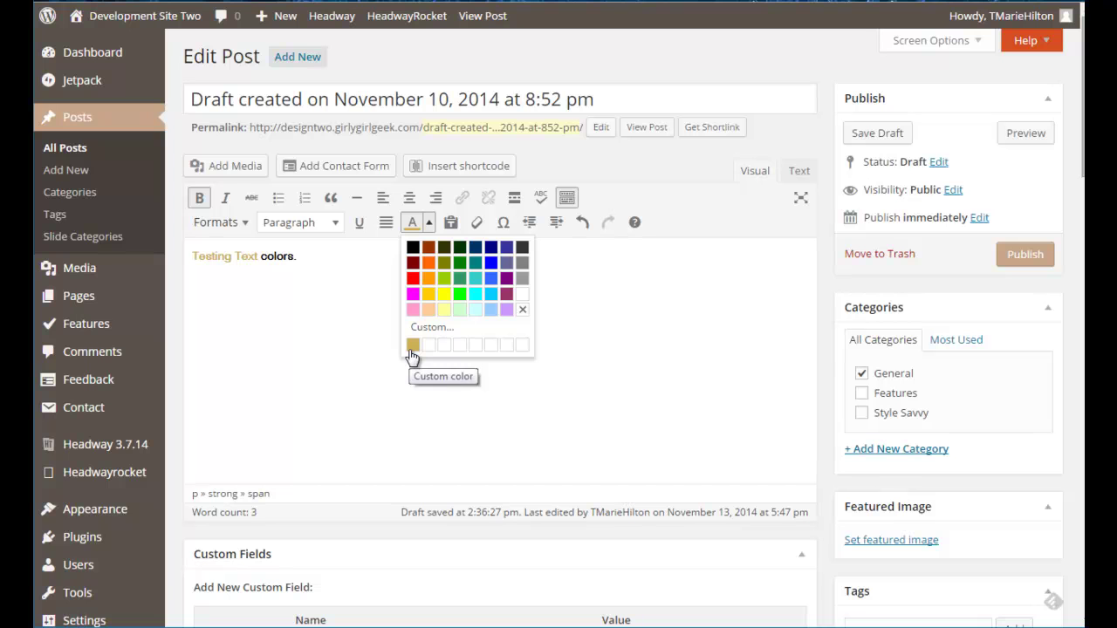
{"action": "left_click", "coordinate": [364, 341]}
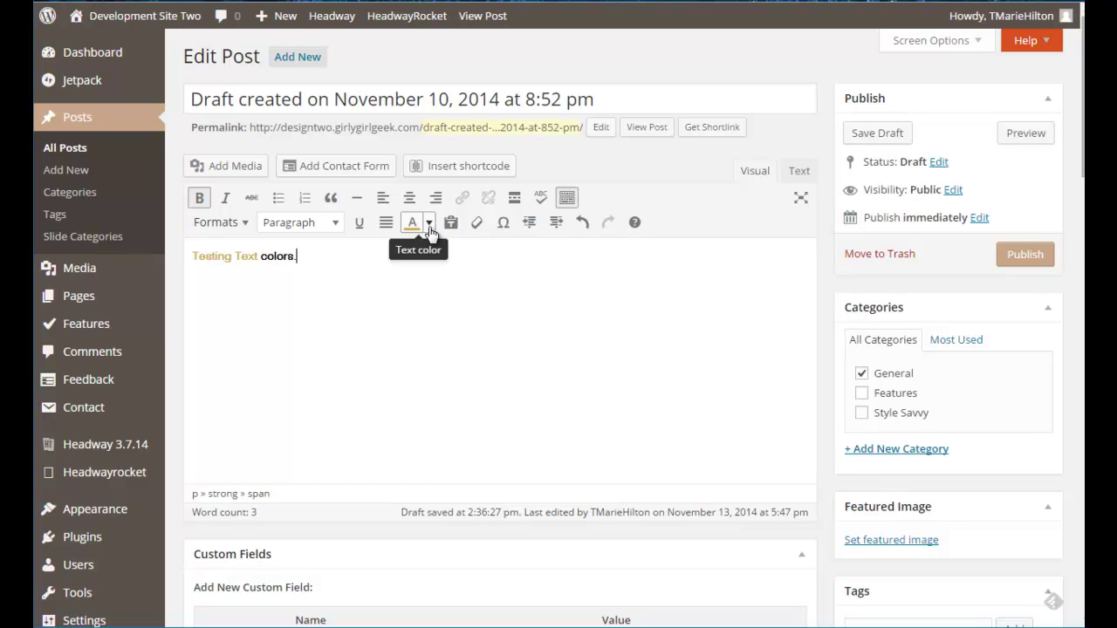
{"action": "mouse_move", "coordinate": [84, 619]}
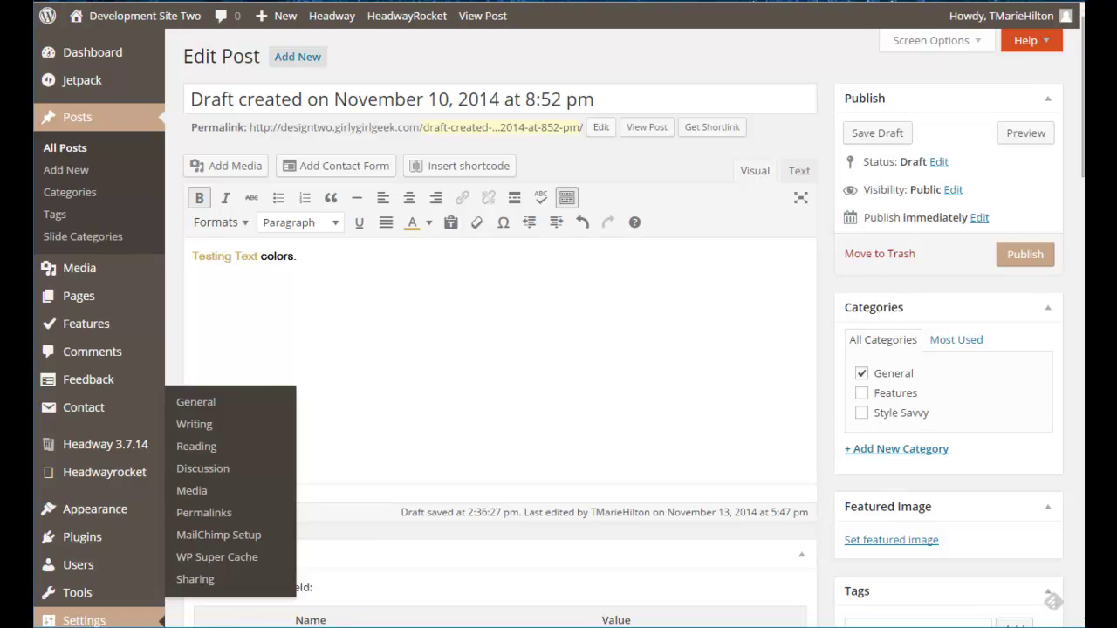
{"action": "key", "text": "alt+Tab"}
{"action": "key", "text": "alt+Tab"}
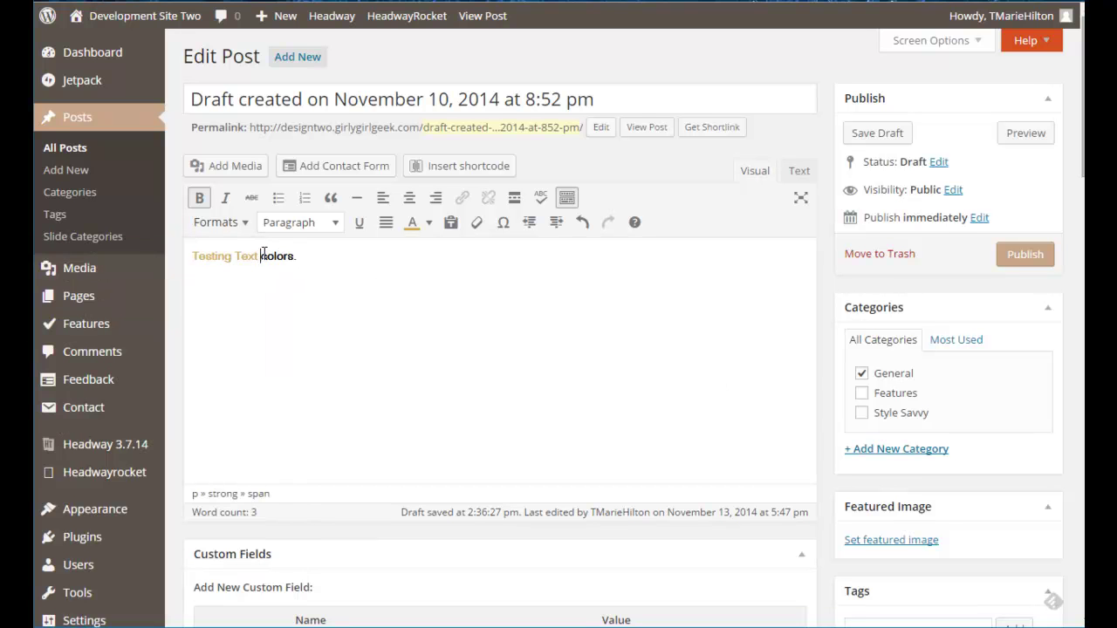
Step: Select 'colors.' and replace the custom hex 000000 with teal 83C1BF, then confirm
{"action": "left_click_drag", "start_coordinate": [261, 255], "coordinate": [303, 255]}
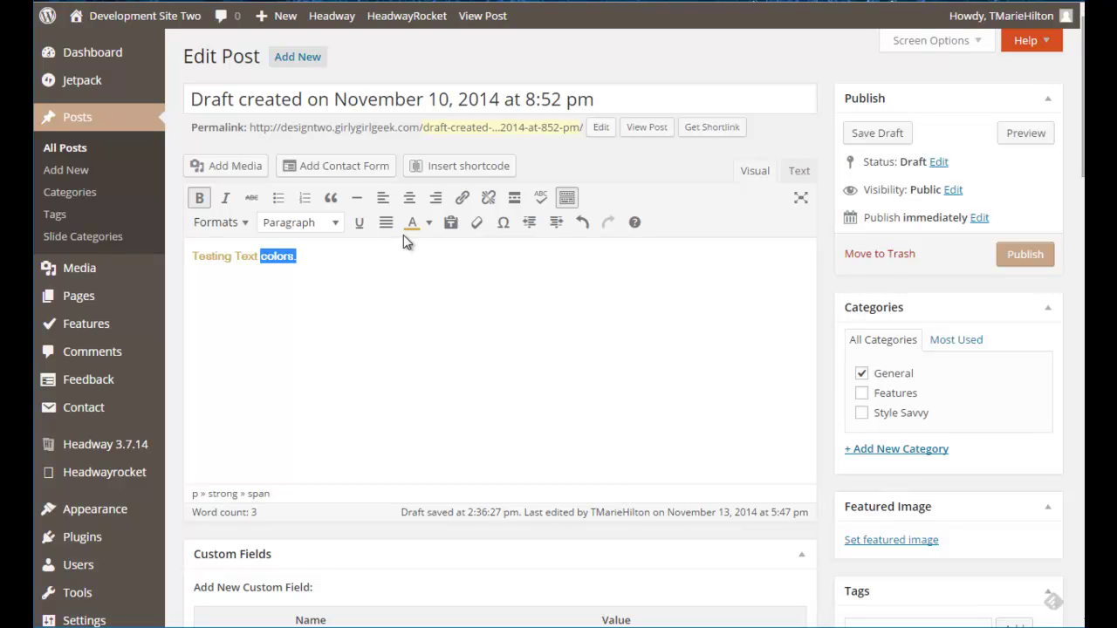
{"action": "left_click", "coordinate": [430, 223]}
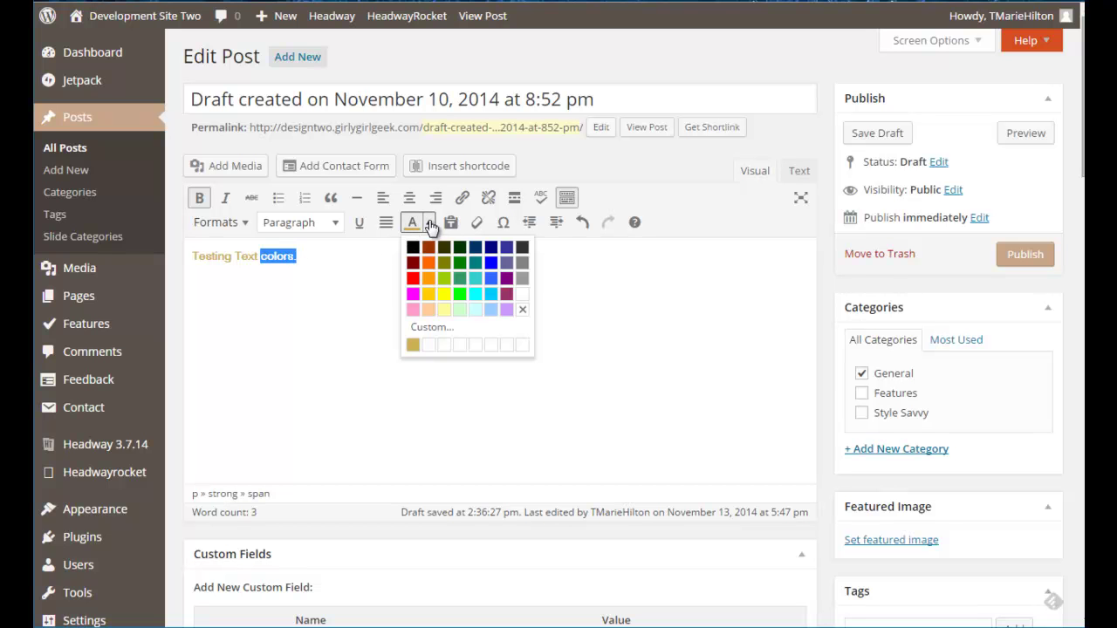
{"action": "left_click", "coordinate": [444, 328]}
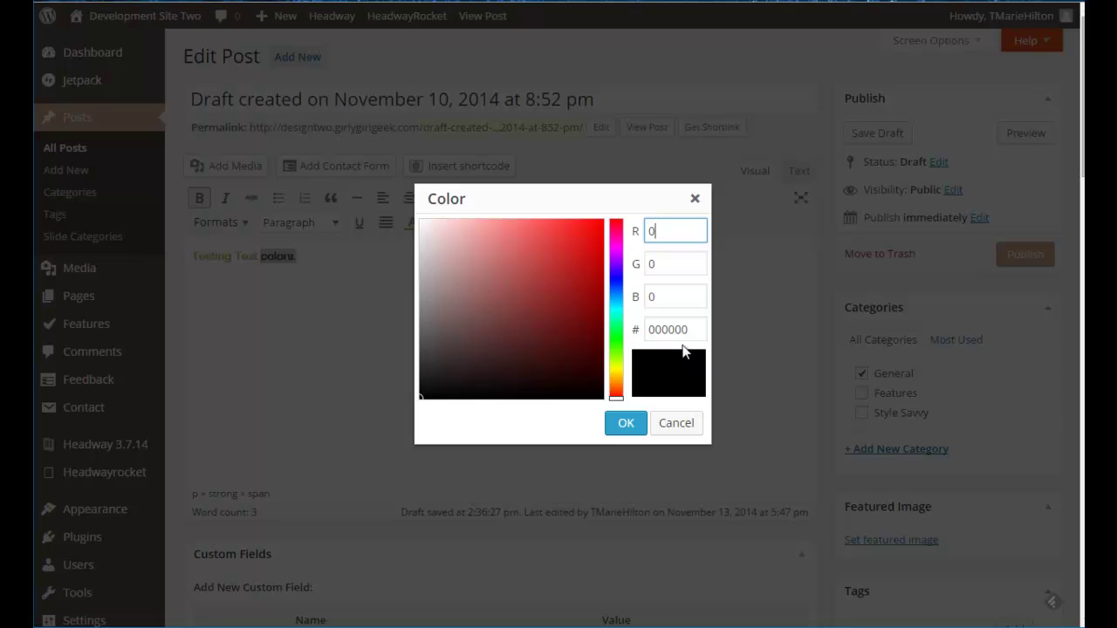
{"action": "left_click", "coordinate": [695, 329]}
{"action": "left_click_drag", "start_coordinate": [696, 329], "coordinate": [645, 329]}
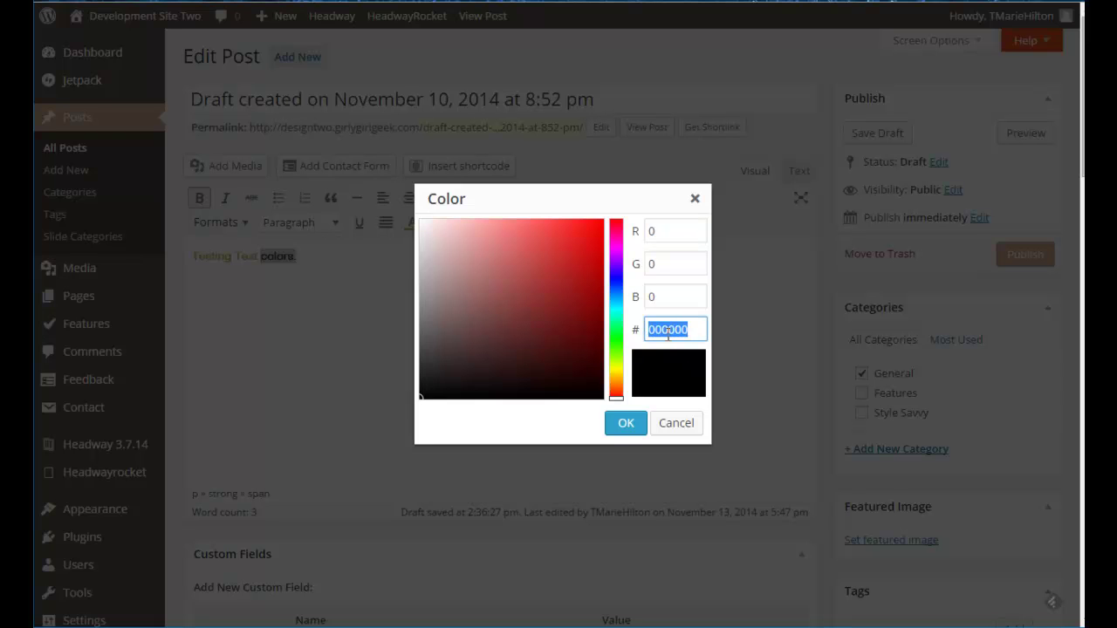
{"action": "right_click", "coordinate": [668, 335]}
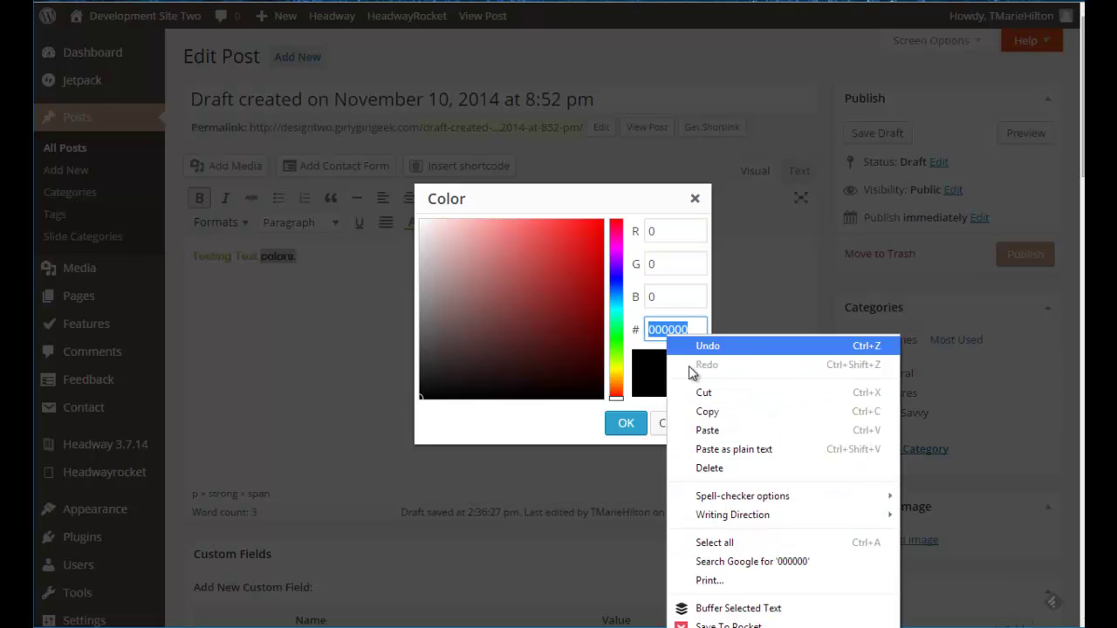
{"action": "left_click", "coordinate": [706, 429]}
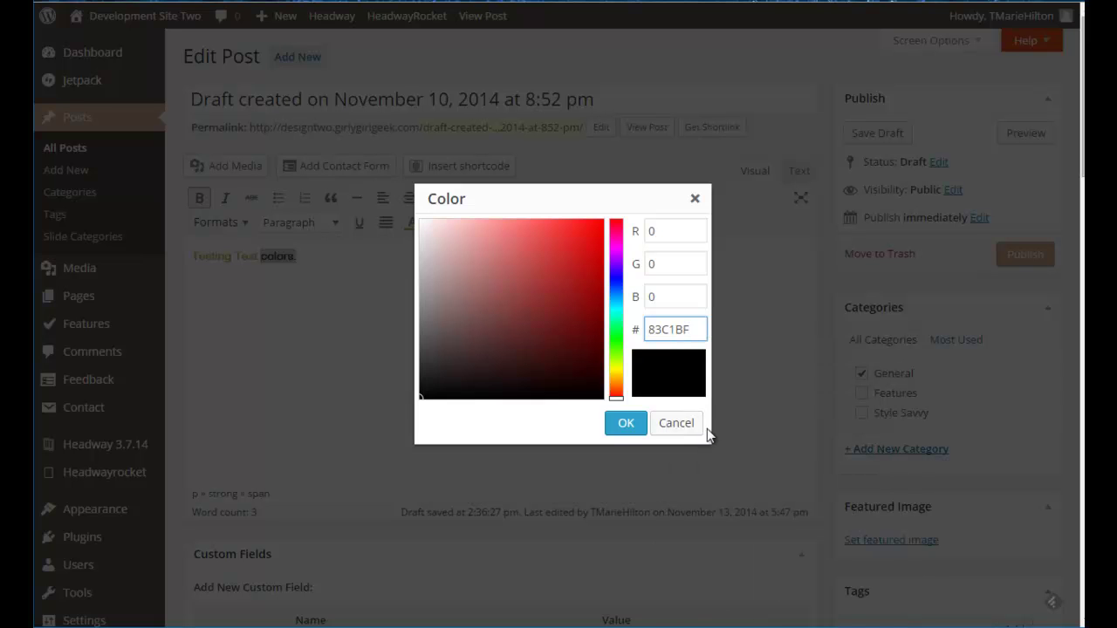
{"action": "left_click", "coordinate": [573, 417]}
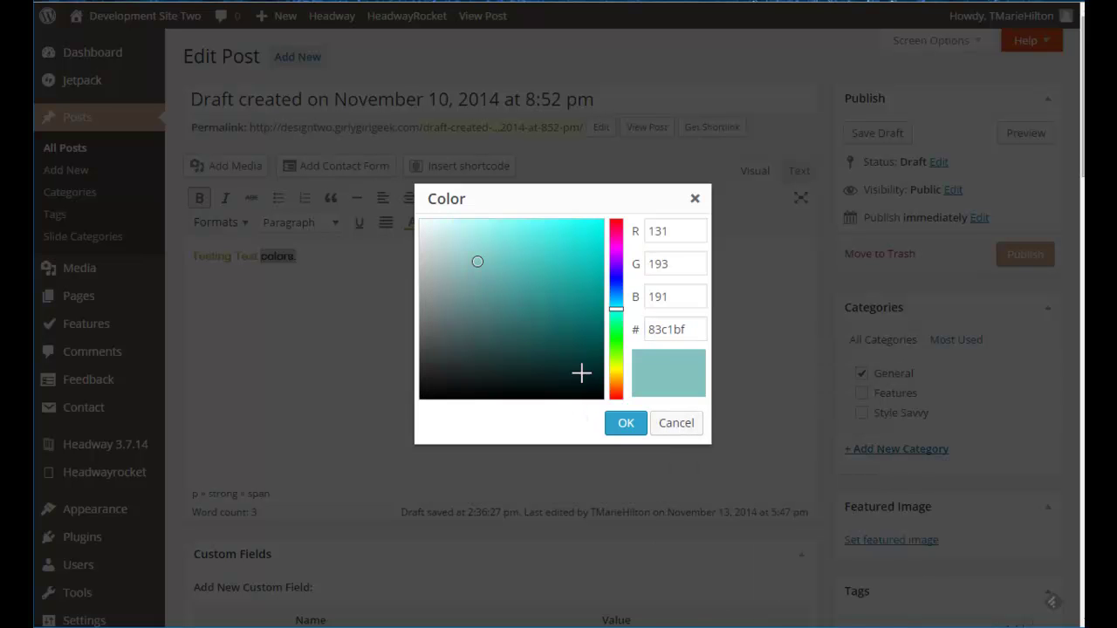
{"action": "left_click", "coordinate": [638, 424]}
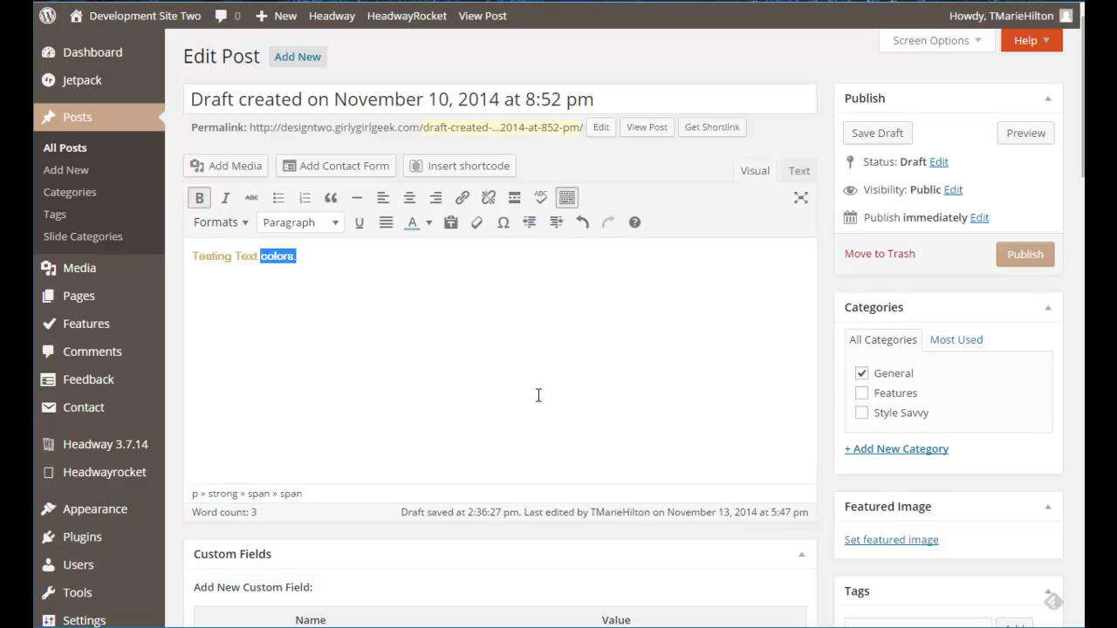
{"action": "left_click", "coordinate": [404, 322]}
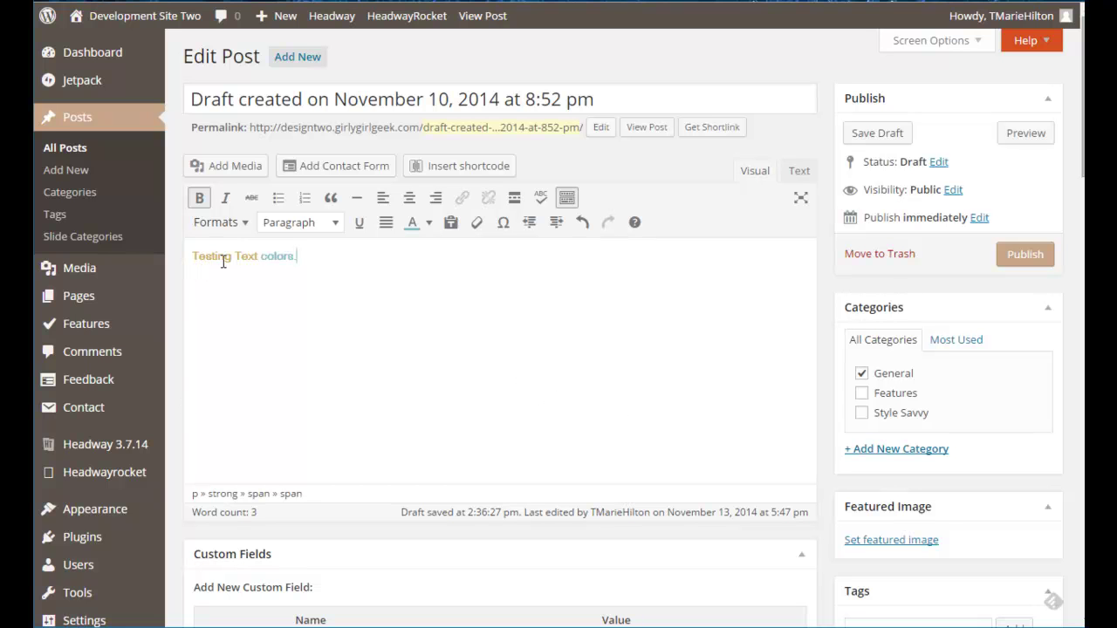
Step: Reopen the Text color palette showing the saved gold and teal swatches
{"action": "left_click", "coordinate": [429, 223]}
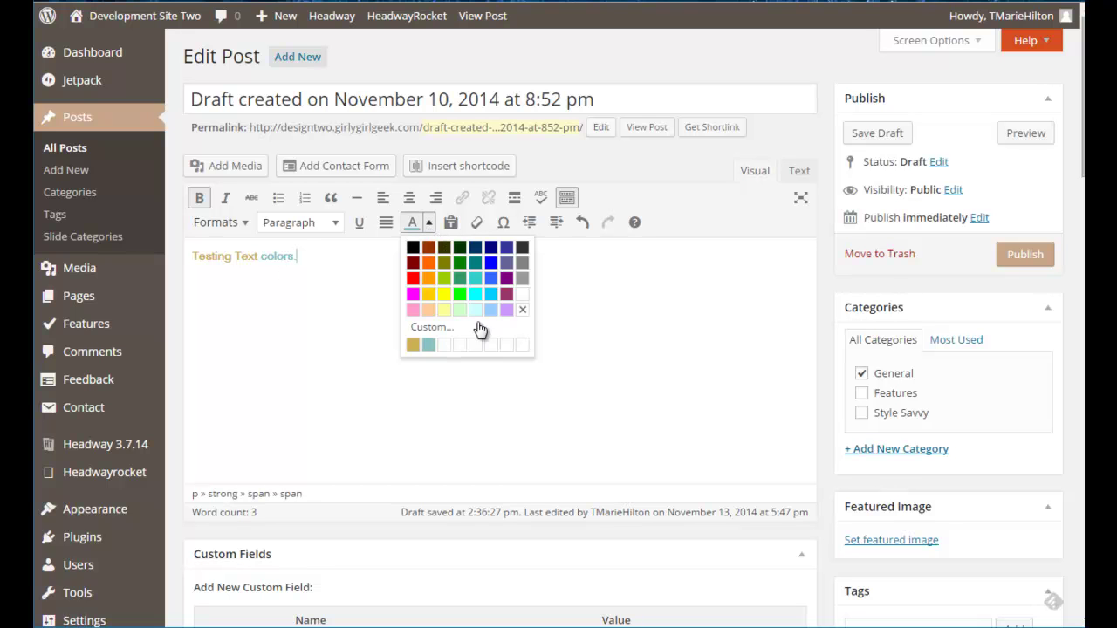